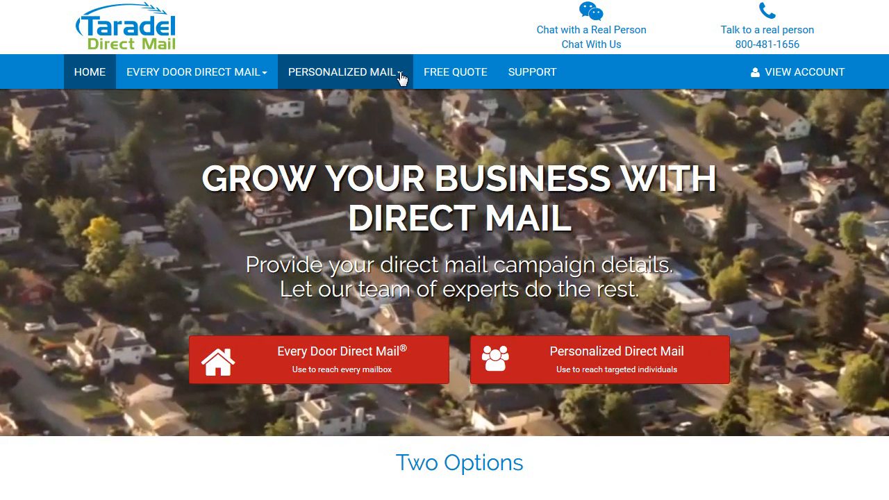
Step: Go to the personalized mail list upload page and upload the CUSTOMER_MAILING_LIST Excel worksheet
{"action": "left_click", "coordinate": [402, 75]}
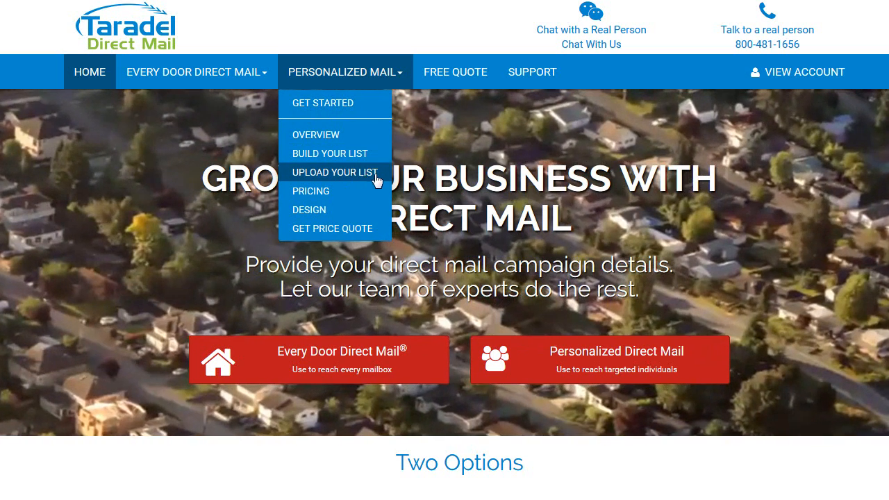
{"action": "left_click", "coordinate": [366, 178]}
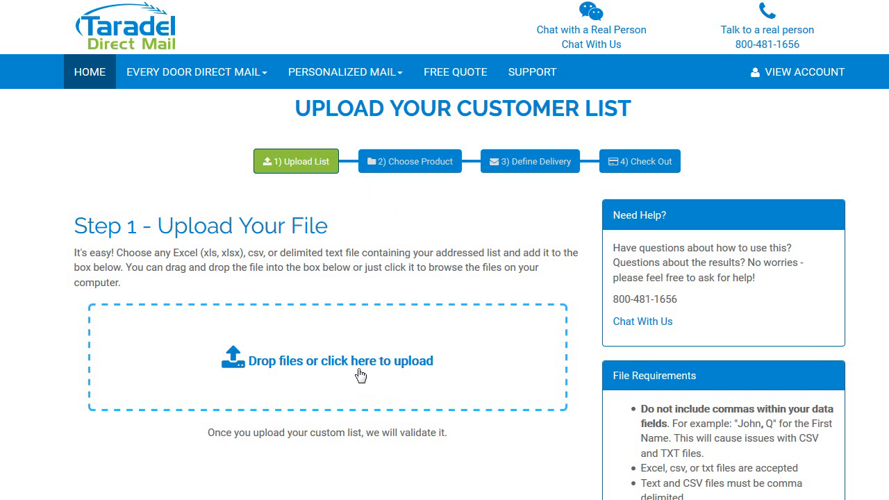
{"action": "left_click", "coordinate": [408, 369]}
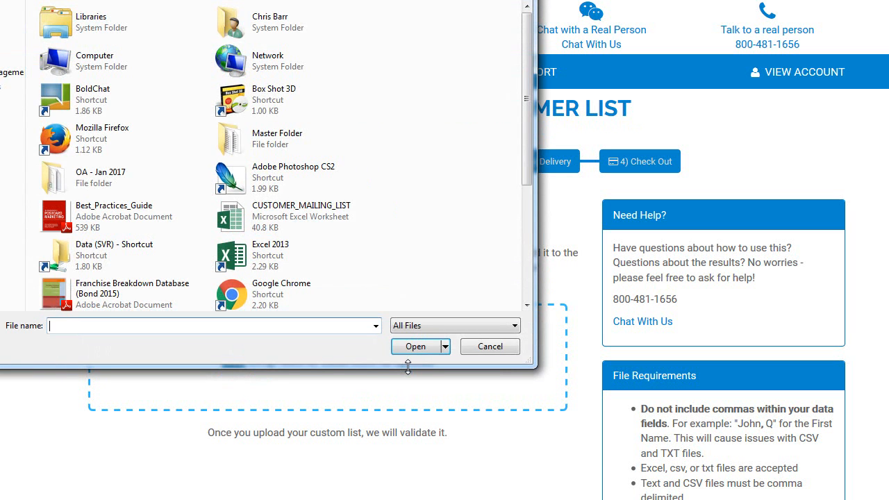
{"action": "left_click", "coordinate": [329, 217]}
{"action": "left_click", "coordinate": [416, 349]}
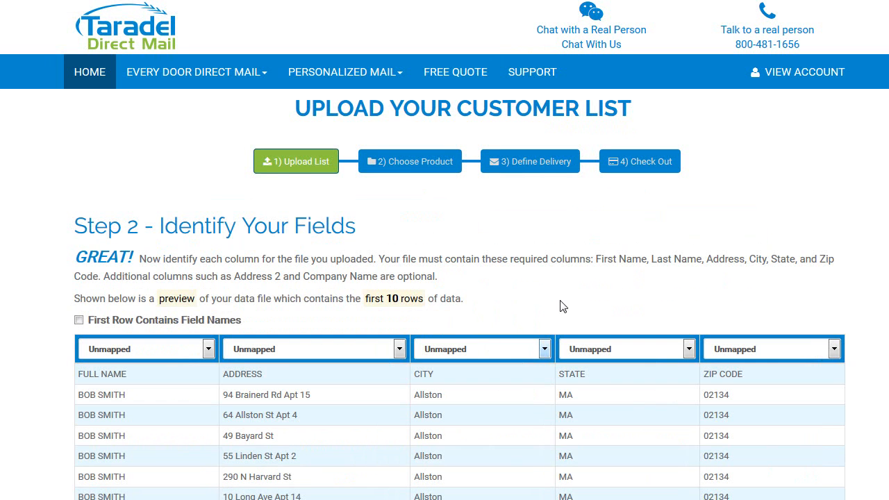
Step: Mark the first row as containing field names, map the unmapped address column, and process the list
{"action": "scroll", "coordinate": [444, 277], "scroll_direction": "down", "scroll_amount": 3}
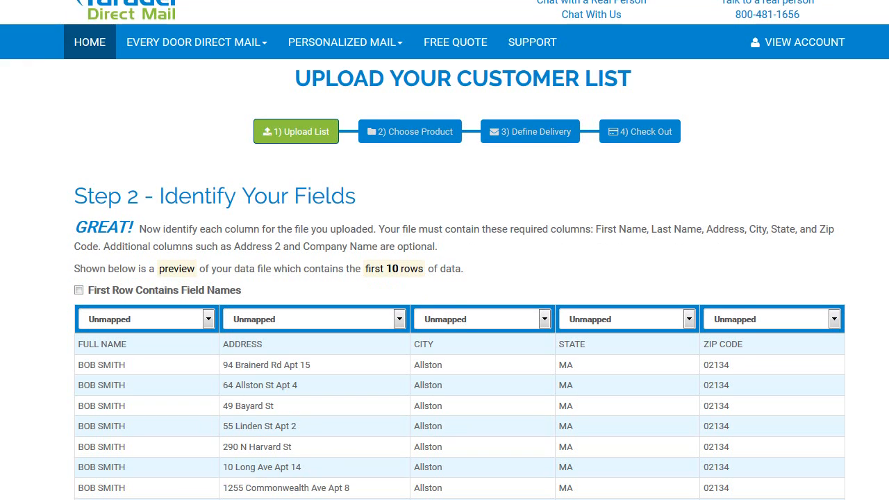
{"action": "scroll", "coordinate": [444, 277], "scroll_direction": "down", "scroll_amount": 1}
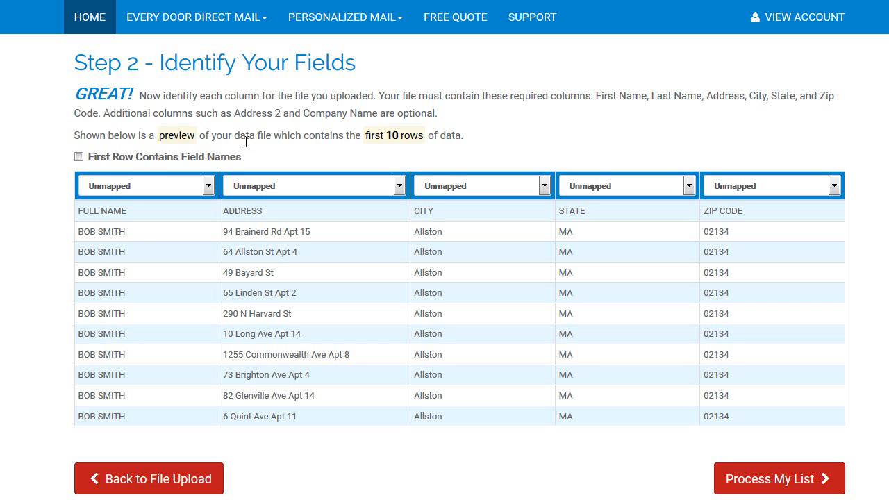
{"action": "left_click", "coordinate": [125, 160]}
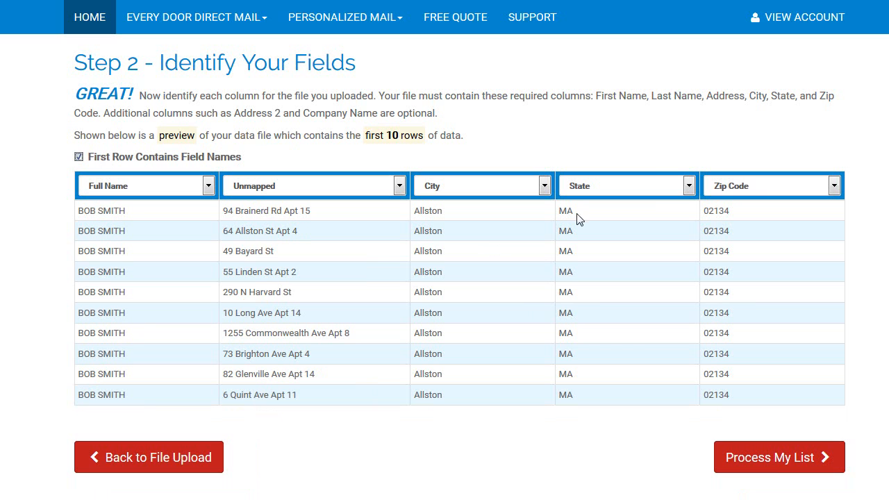
{"action": "left_click", "coordinate": [293, 185]}
{"action": "left_click", "coordinate": [275, 255]}
{"action": "left_click", "coordinate": [814, 460]}
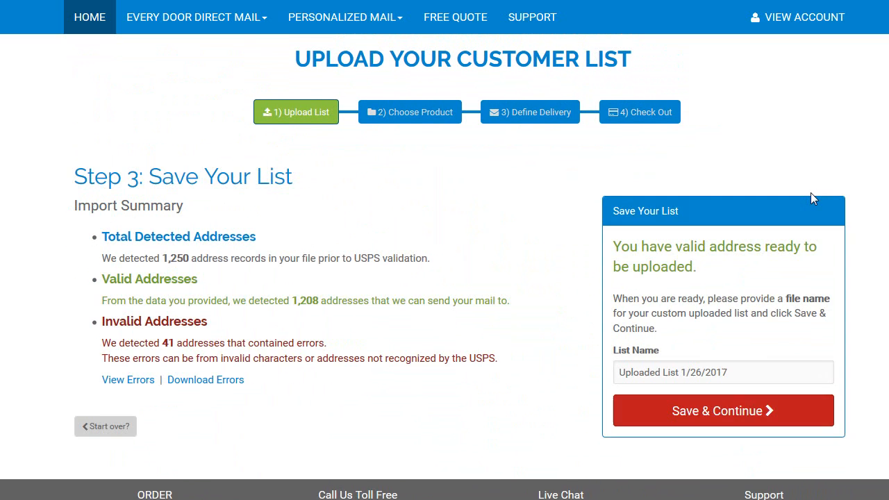
Step: Name the uploaded list CUSTOMER MAILERS, then save it and continue to product selection
{"action": "scroll", "coordinate": [444, 266], "scroll_direction": "down", "scroll_amount": 1}
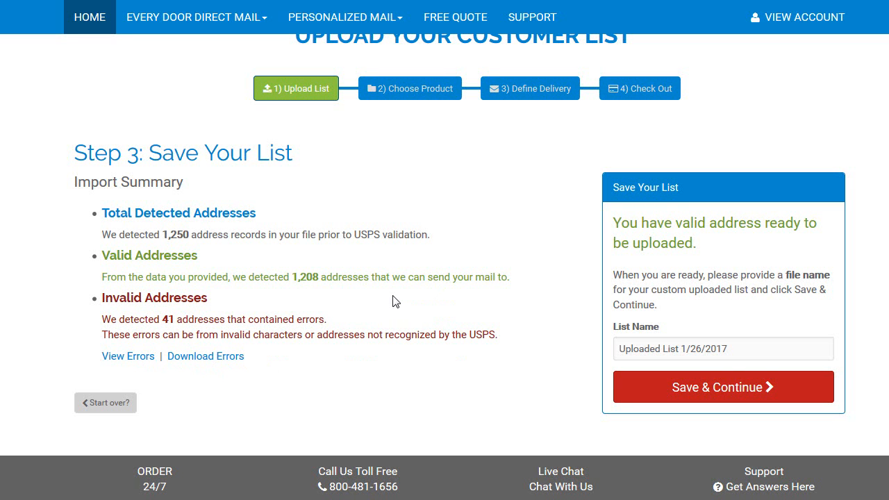
{"action": "left_click_drag", "start_coordinate": [749, 349], "coordinate": [582, 350]}
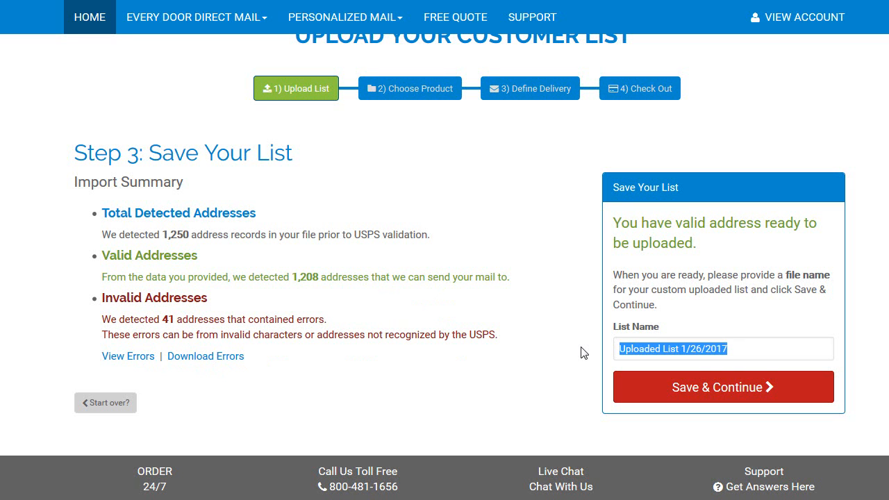
{"action": "type", "text": "CUSTOMER"}
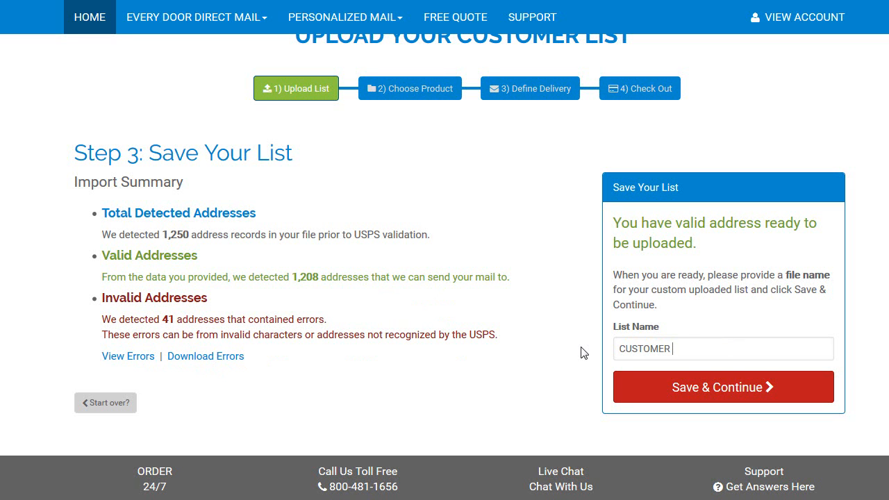
{"action": "type", "text": " MAILERS"}
{"action": "left_click", "coordinate": [806, 397]}
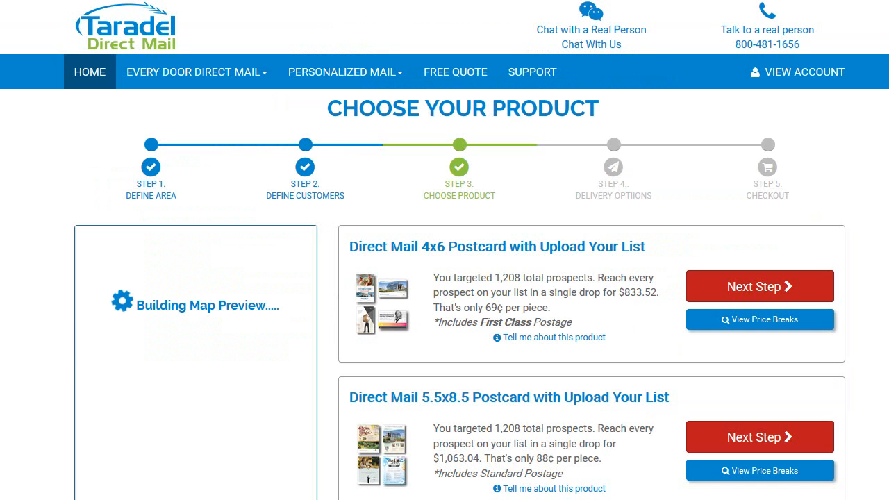
Step: Choose the Direct Mail 5.5x8.5 Postcard with Upload Your List as the product
{"action": "scroll", "coordinate": [444, 277], "scroll_direction": "down", "scroll_amount": 1}
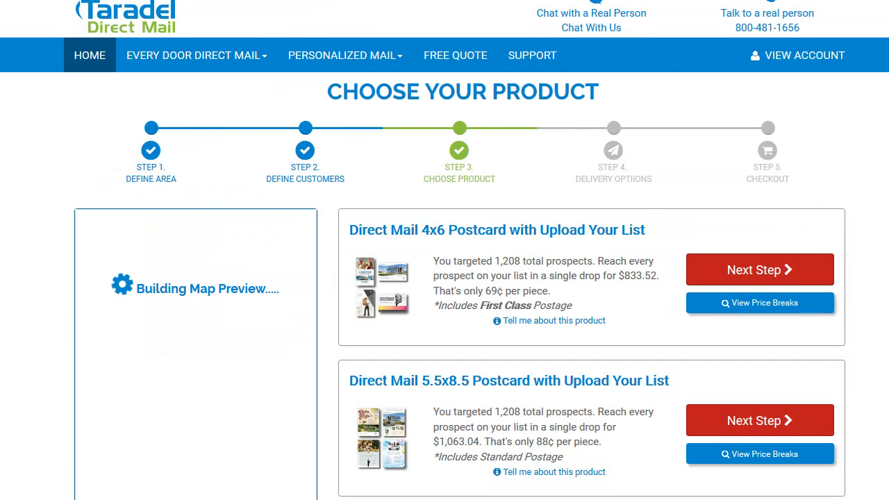
{"action": "scroll", "coordinate": [444, 278], "scroll_direction": "down", "scroll_amount": 1}
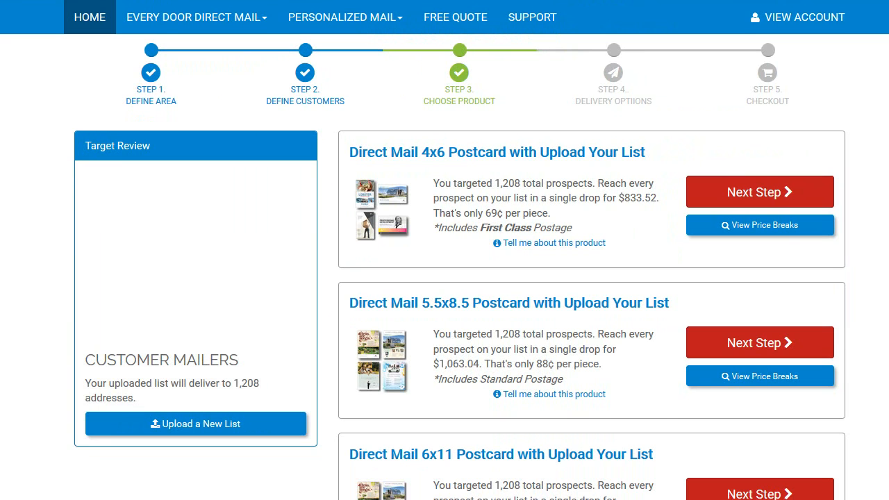
{"action": "scroll", "coordinate": [444, 278], "scroll_direction": "down", "scroll_amount": 1}
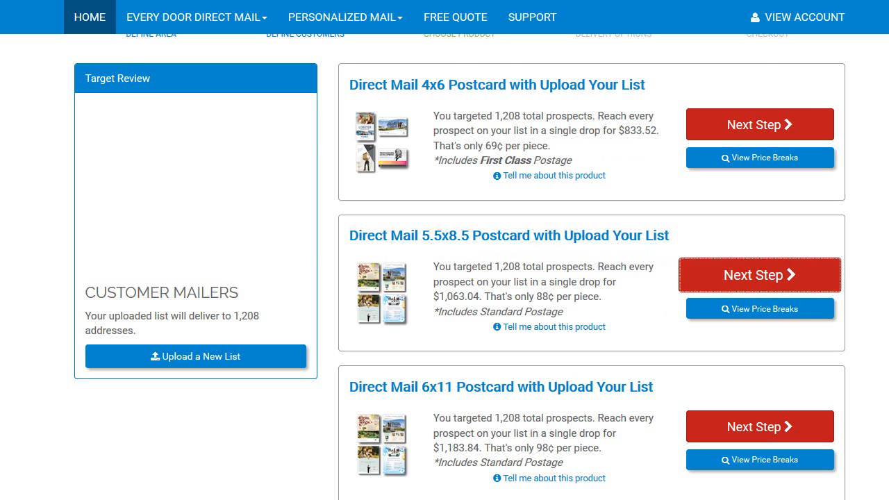
{"action": "left_click", "coordinate": [777, 276]}
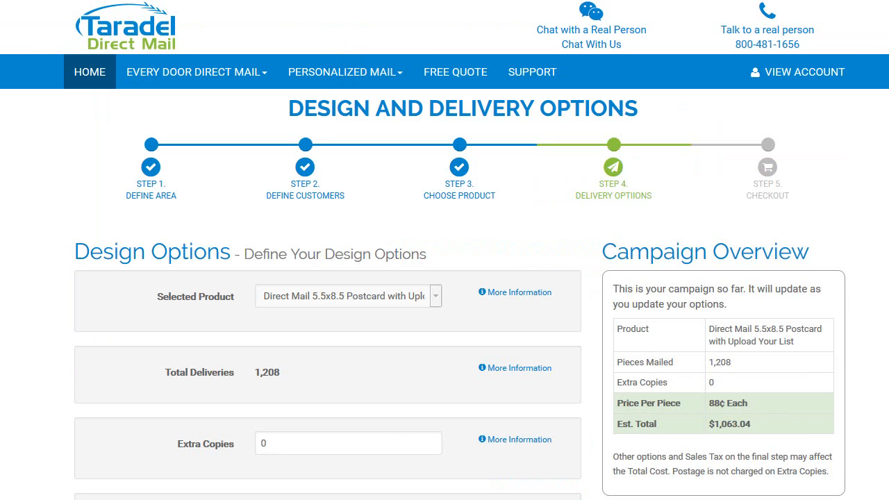
Step: Set the extra copies of the postcard to 50 in the design options
{"action": "scroll", "coordinate": [445, 250], "scroll_direction": "down", "scroll_amount": 2}
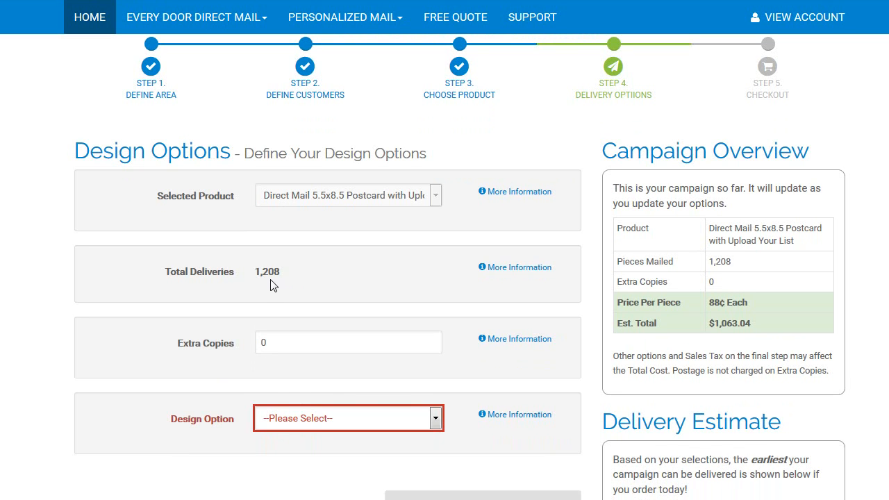
{"action": "scroll", "coordinate": [384, 264], "scroll_direction": "down", "scroll_amount": 1}
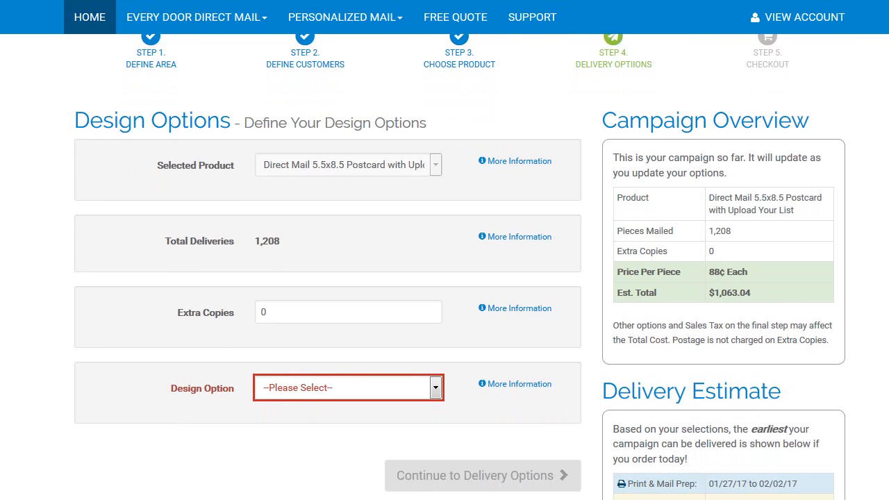
{"action": "left_click_drag", "start_coordinate": [366, 264], "coordinate": [231, 271]}
{"action": "type", "text": "50"}
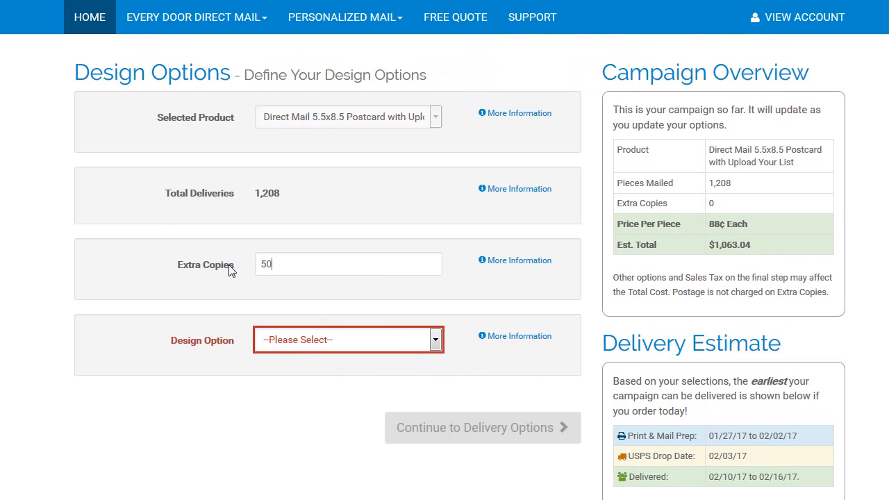
{"action": "left_click", "coordinate": [143, 299]}
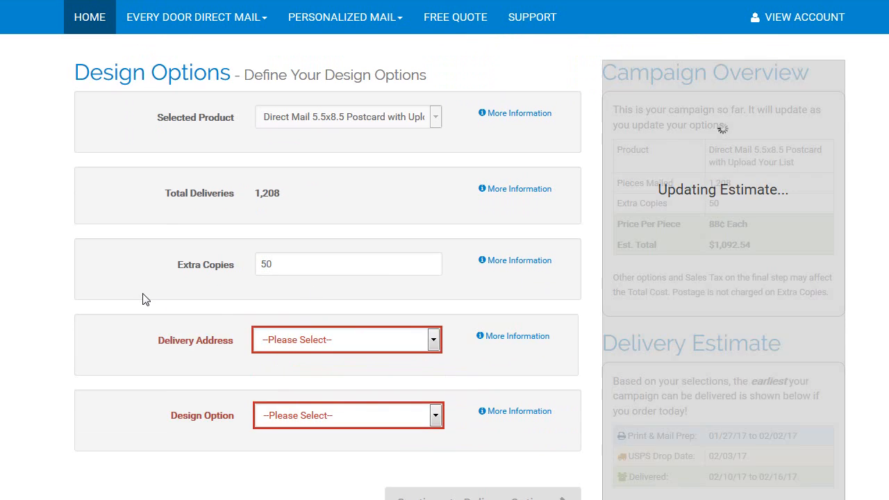
Step: Select the saved business address as the delivery address for the extra copies
{"action": "scroll", "coordinate": [143, 298], "scroll_direction": "down", "scroll_amount": 1}
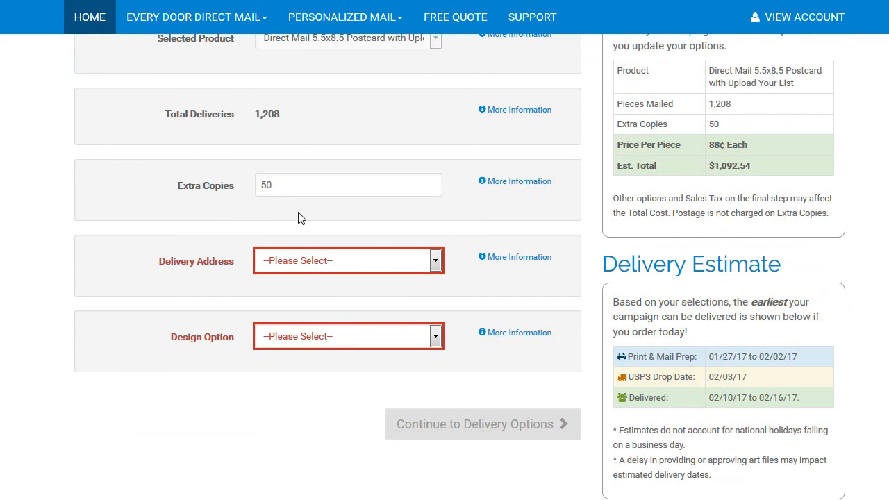
{"action": "left_click", "coordinate": [383, 261]}
{"action": "left_click", "coordinate": [377, 292]}
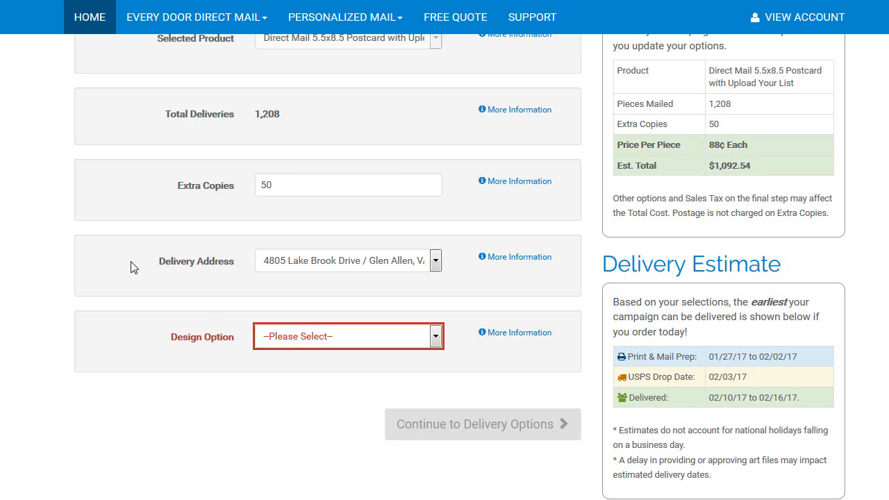
Step: Try the My Design ($0.00) option, open file selection for the front artwork, and cancel without choosing a file
{"action": "left_click", "coordinate": [368, 339]}
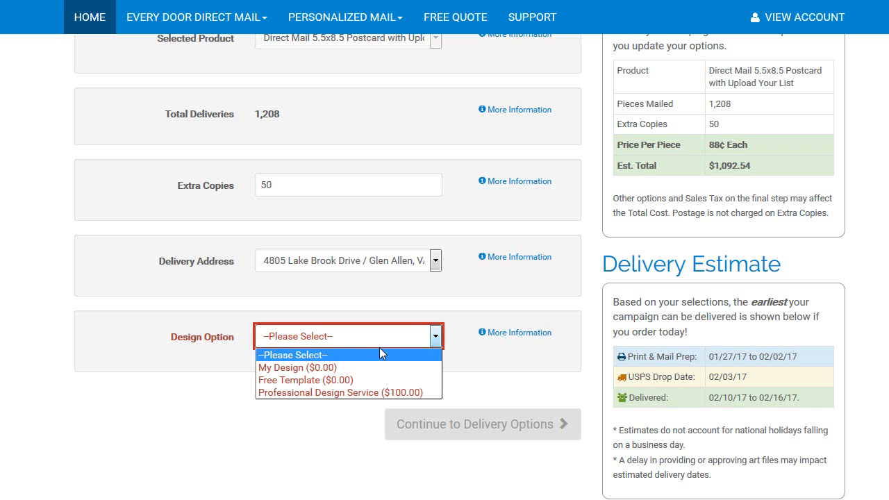
{"action": "left_click", "coordinate": [372, 366]}
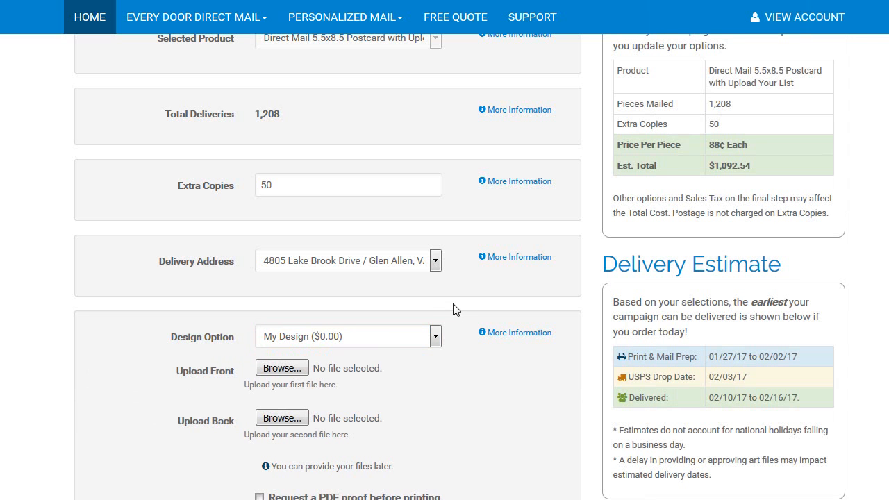
{"action": "left_click", "coordinate": [295, 373]}
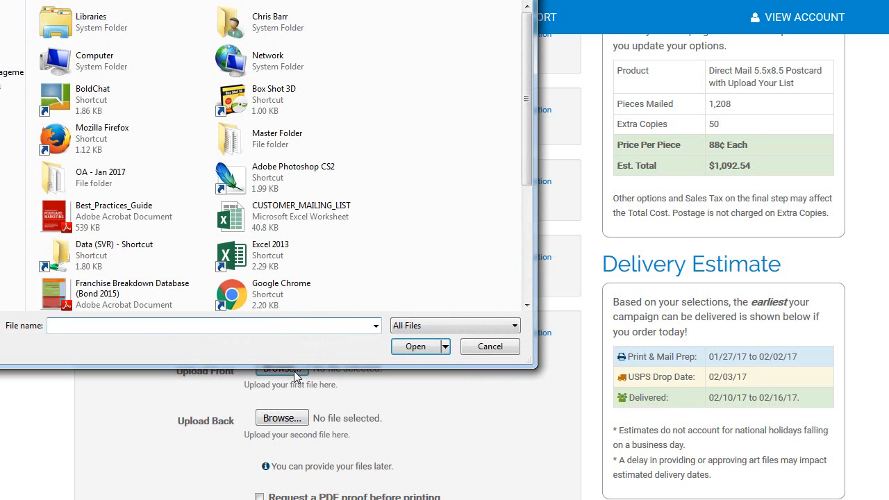
{"action": "left_click", "coordinate": [489, 346]}
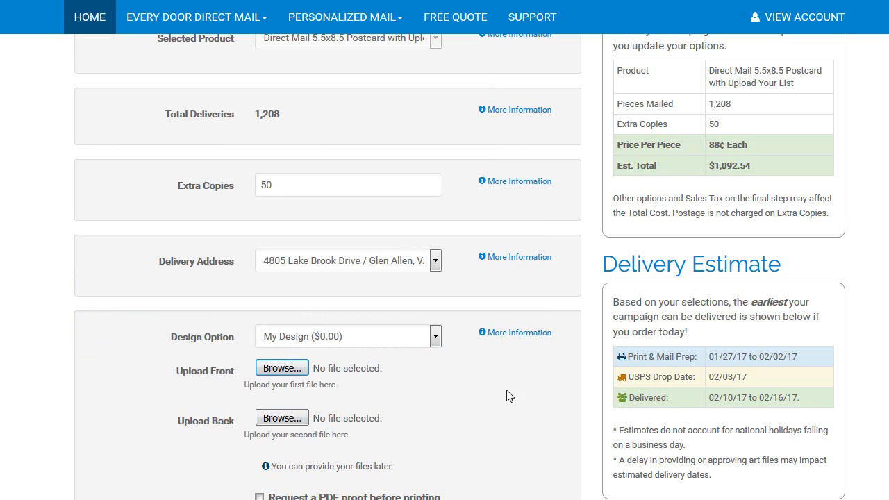
Step: Set the design option to Free Template ($0.00) and open the template selection
{"action": "scroll", "coordinate": [516, 391], "scroll_direction": "down", "scroll_amount": 2}
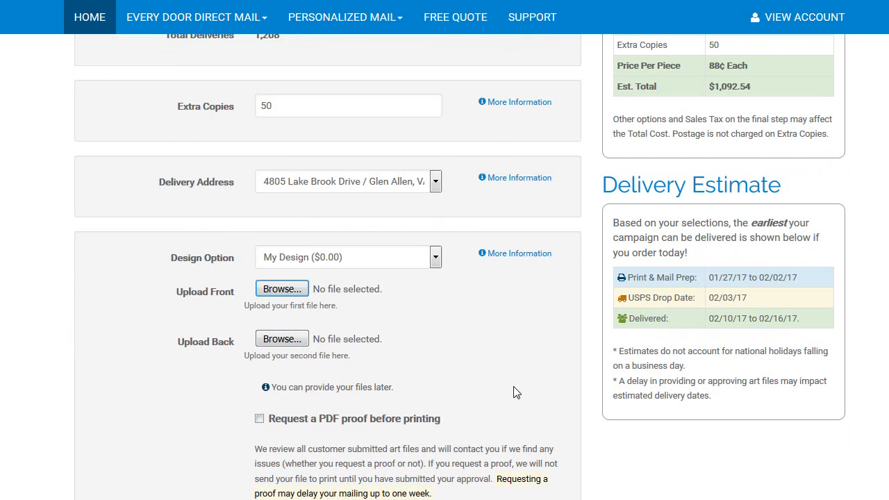
{"action": "left_click", "coordinate": [405, 259]}
{"action": "left_click", "coordinate": [399, 300]}
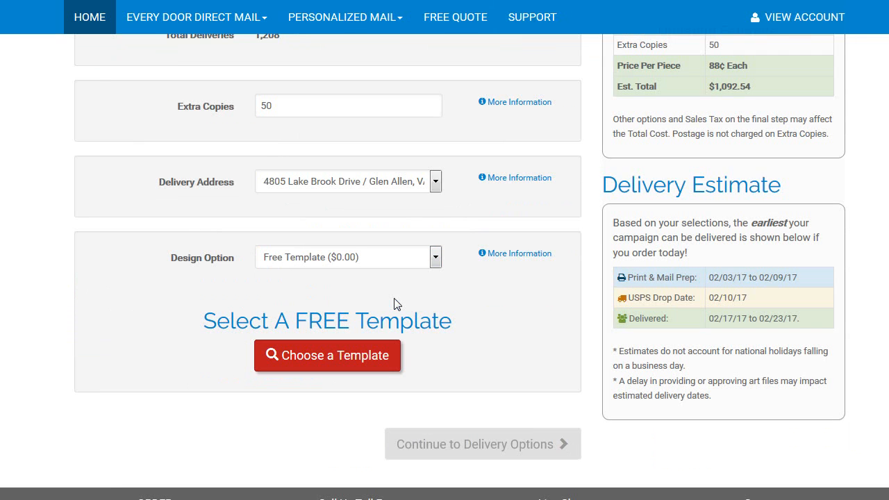
{"action": "left_click", "coordinate": [353, 366]}
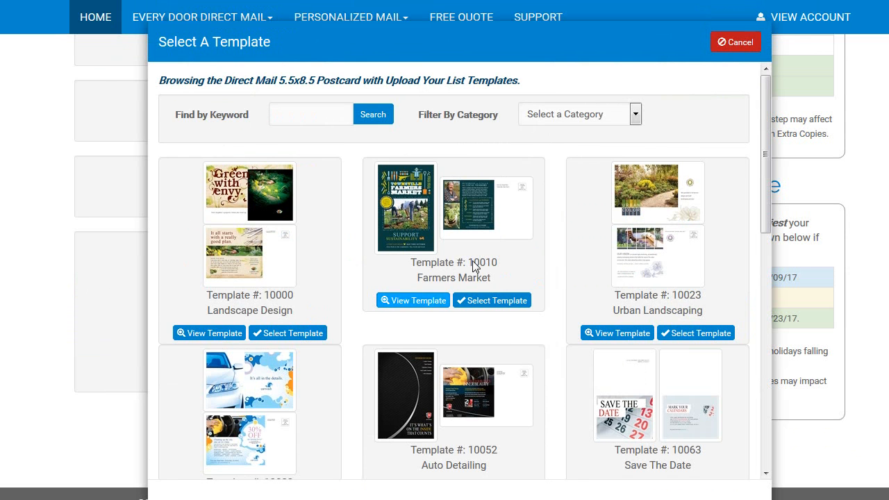
Step: Look through the available template categories without applying a category filter
{"action": "mouse_move", "coordinate": [761, 87]}
{"action": "left_mouse_down"}
{"action": "mouse_move", "coordinate": [759, 354]}
{"action": "mouse_move", "coordinate": [762, 72]}
{"action": "left_mouse_up"}
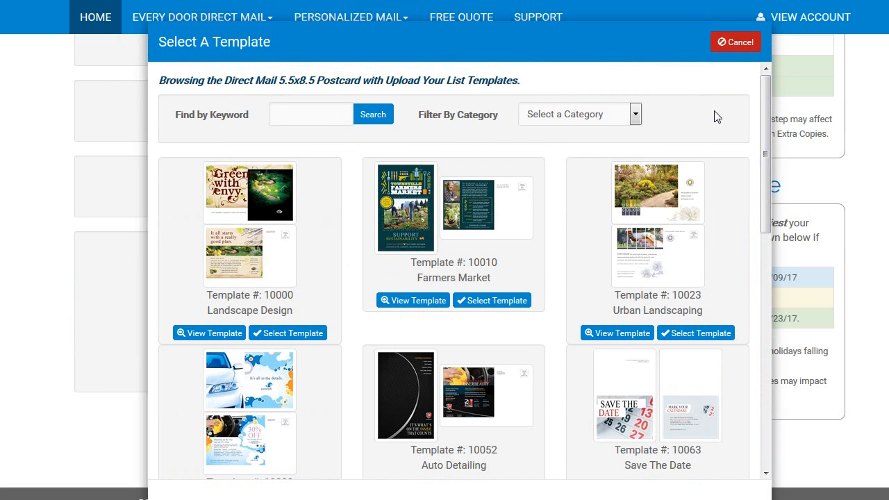
{"action": "left_click", "coordinate": [627, 118]}
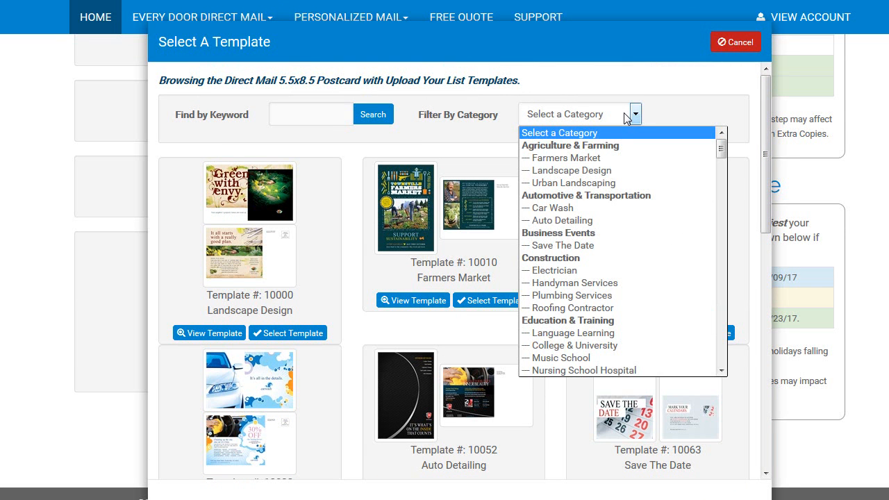
{"action": "left_click_drag", "start_coordinate": [721, 148], "coordinate": [722, 294]}
{"action": "left_click", "coordinate": [720, 92]}
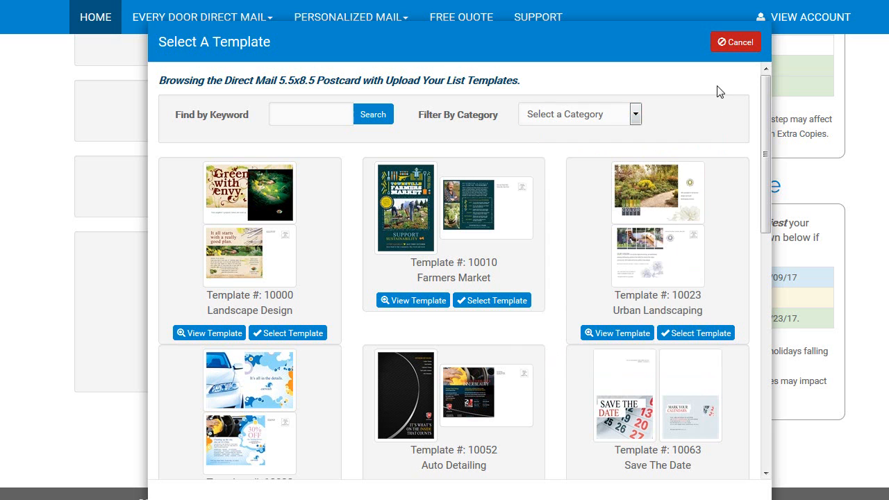
Step: Preview the front and back of Landscape Design template #10000 and select it for the postcard
{"action": "left_click", "coordinate": [205, 334]}
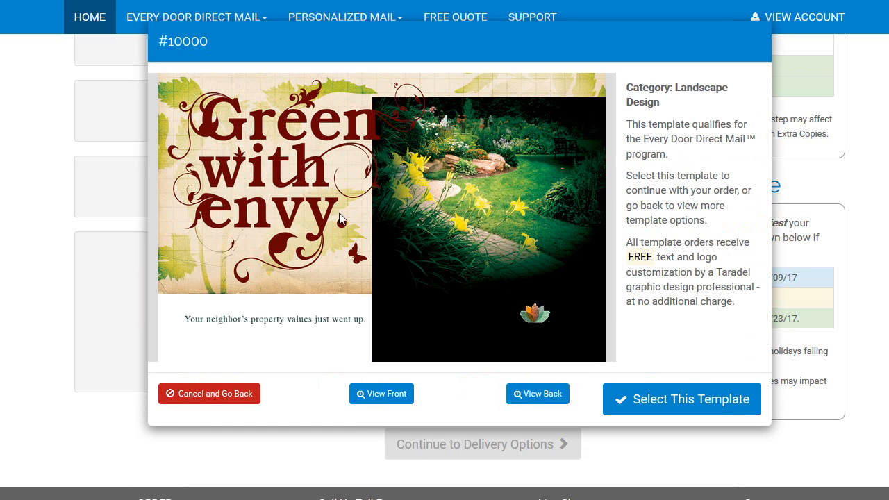
{"action": "left_click", "coordinate": [520, 401]}
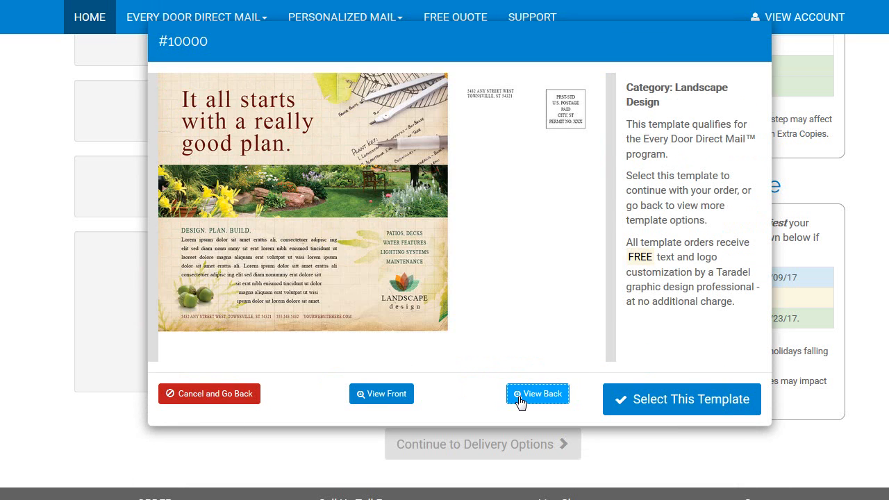
{"action": "left_click", "coordinate": [379, 402]}
{"action": "left_click", "coordinate": [688, 401]}
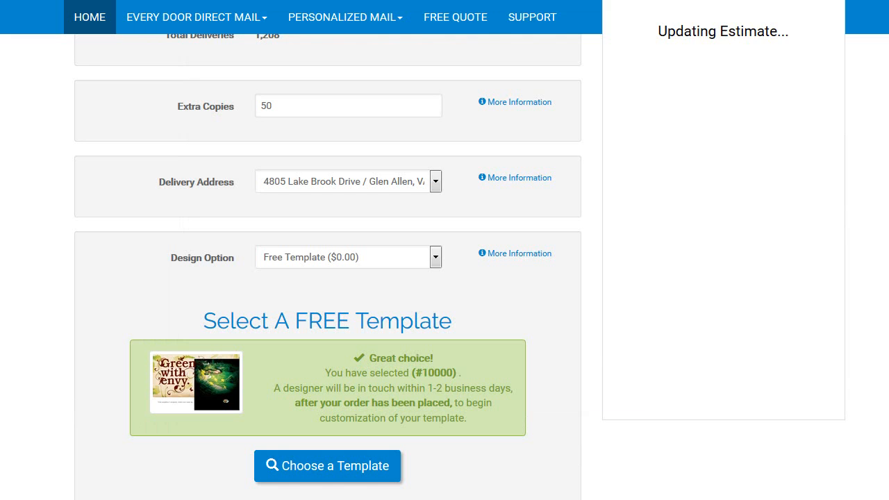
Step: Try the Professional Design Service ($100.00) as the postcard's design option
{"action": "scroll", "coordinate": [541, 347], "scroll_direction": "down", "scroll_amount": 1}
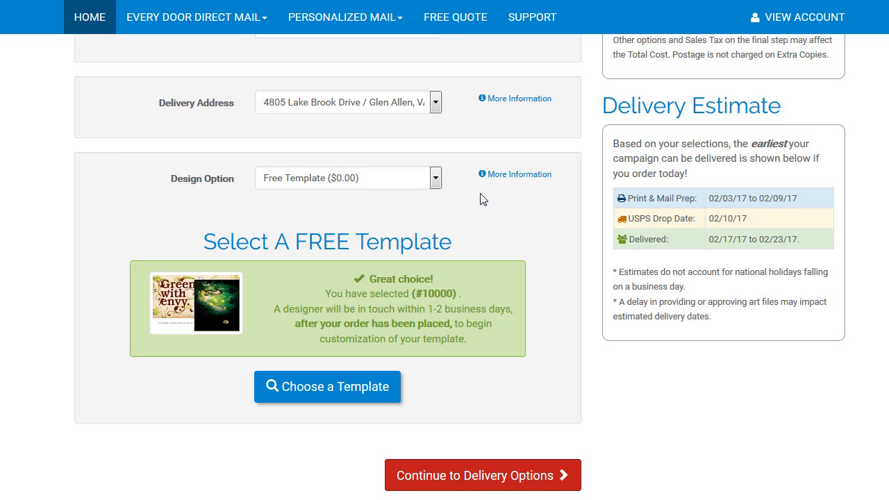
{"action": "left_click", "coordinate": [406, 179]}
{"action": "left_click", "coordinate": [401, 231]}
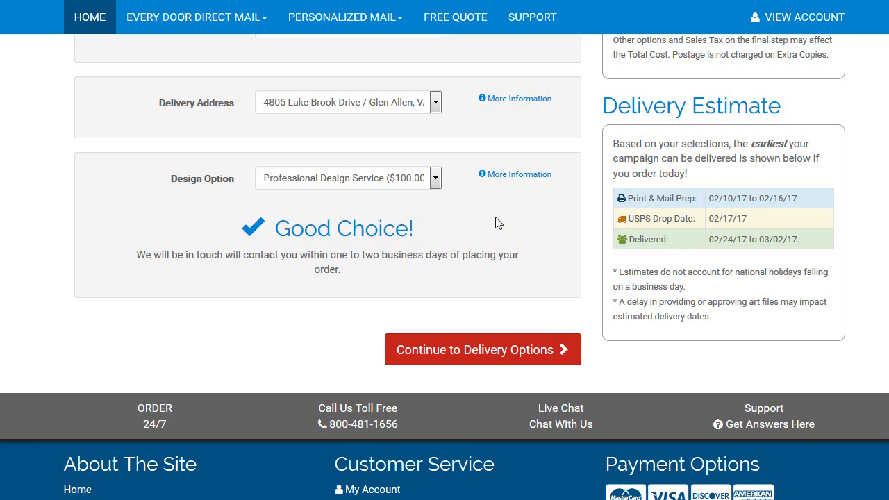
Step: Return the design option to Free Template ($0.00) with template #10000 and continue to the delivery options
{"action": "left_click", "coordinate": [407, 178]}
{"action": "left_click", "coordinate": [352, 222]}
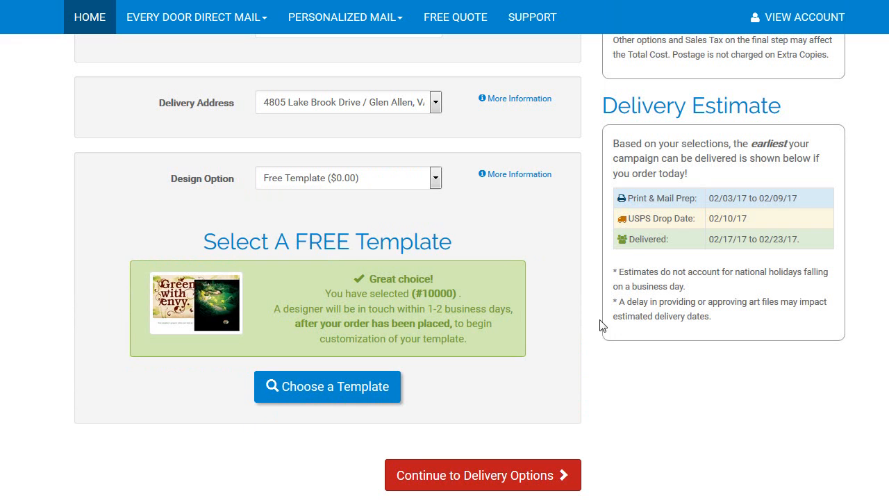
{"action": "left_click", "coordinate": [556, 476]}
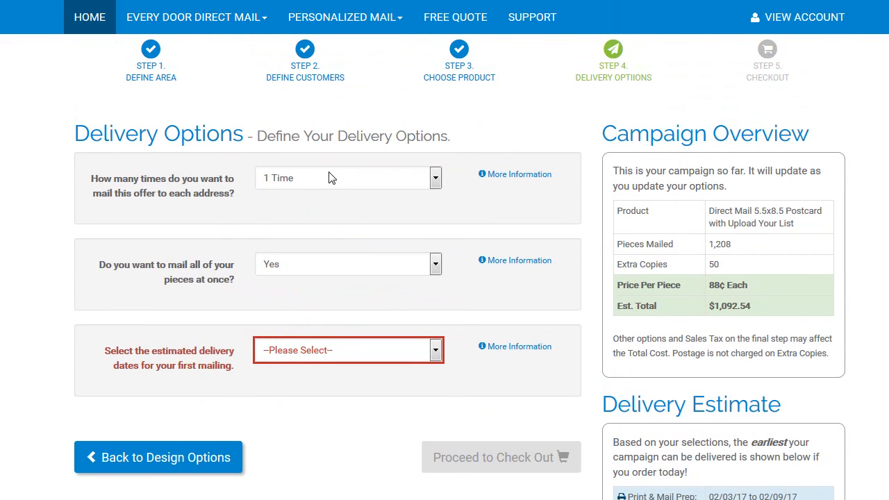
Step: Keep the mailing frequency at 1 Time and set the estimated delivery dates to Fri, Mar 10, 2017 - Thu, Mar 16, 2017
{"action": "left_click", "coordinate": [424, 179]}
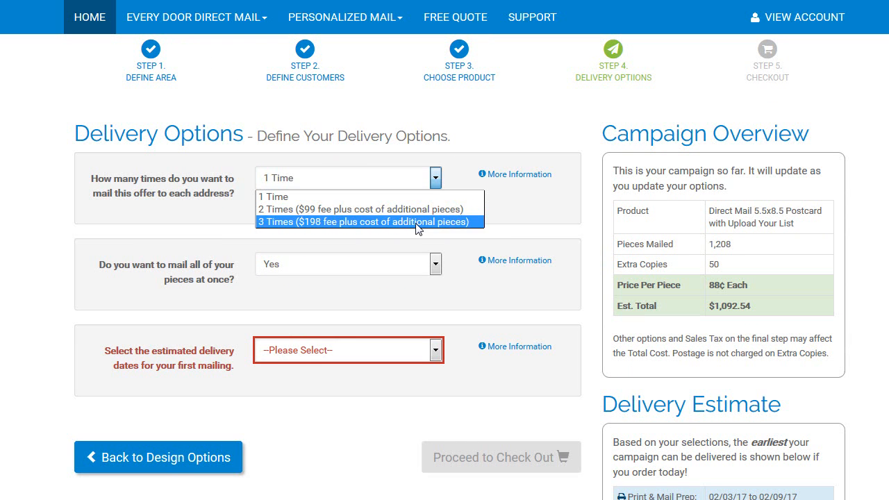
{"action": "left_click", "coordinate": [504, 124]}
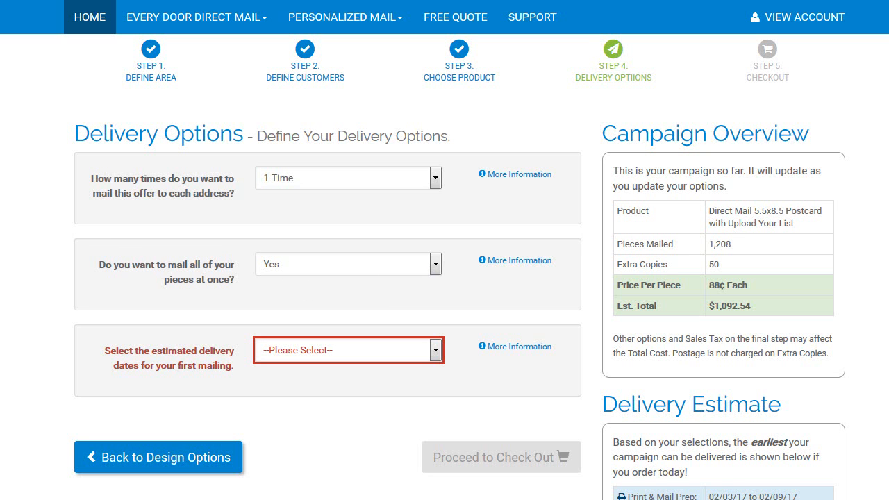
{"action": "scroll", "coordinate": [240, 294], "scroll_direction": "down", "scroll_amount": 1}
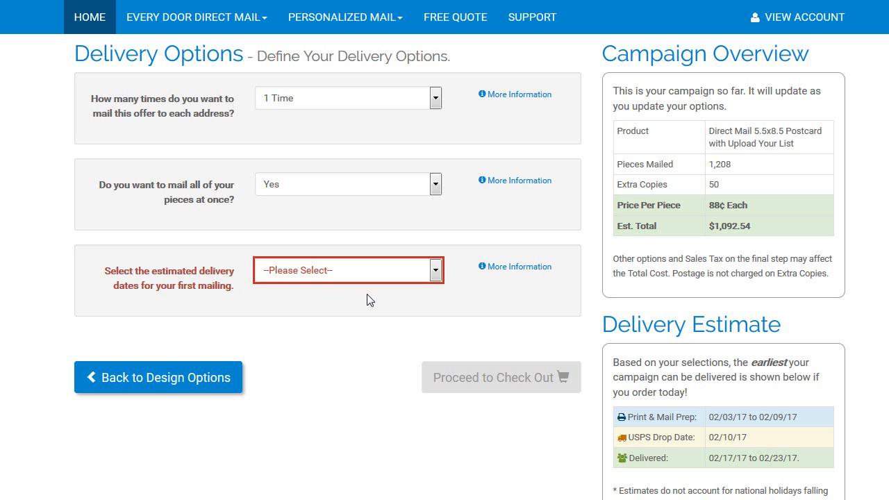
{"action": "left_click", "coordinate": [393, 271]}
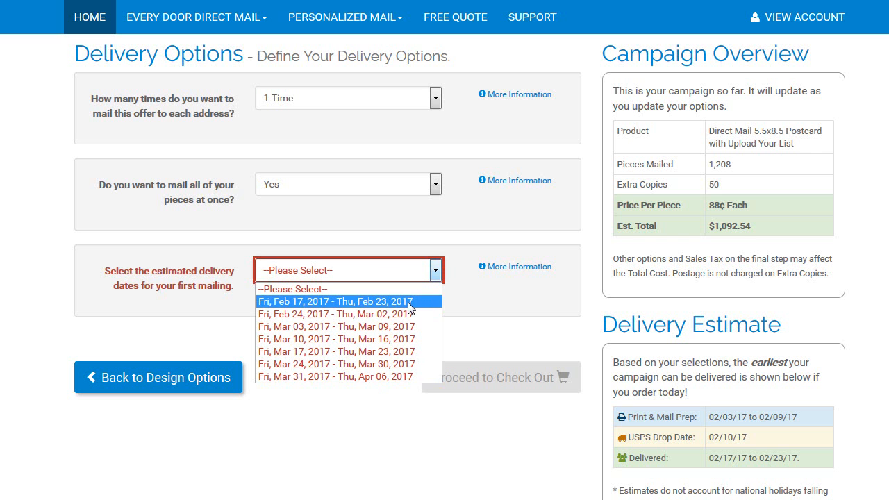
{"action": "left_click", "coordinate": [389, 339]}
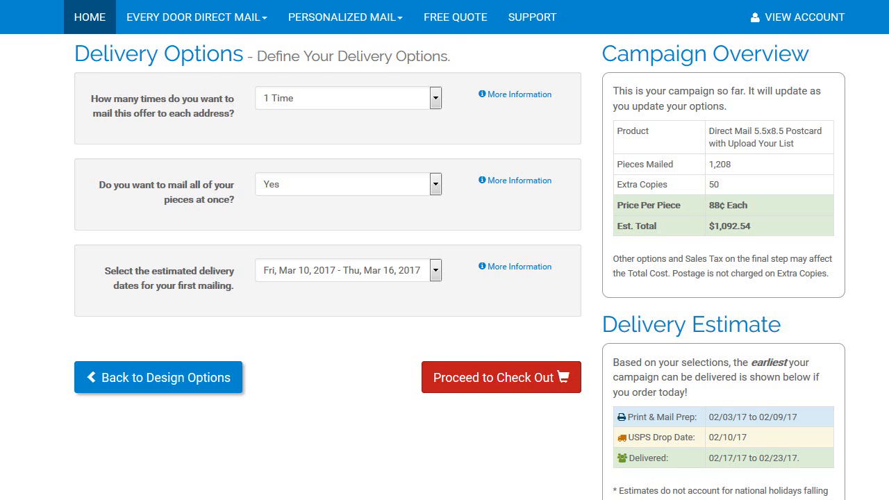
Step: Check the delivery settings and campaign overview, and proceed to checkout
{"action": "scroll", "coordinate": [445, 266], "scroll_direction": "down", "scroll_amount": 1}
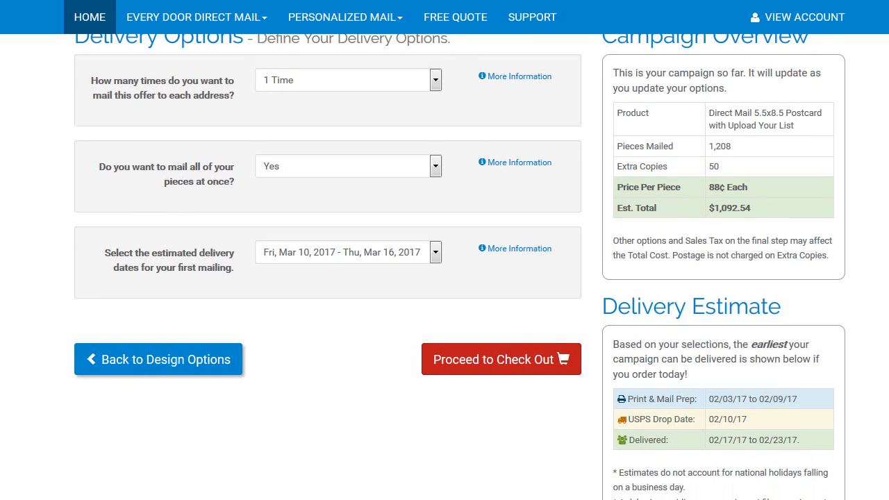
{"action": "scroll", "coordinate": [444, 267], "scroll_direction": "up", "scroll_amount": 1}
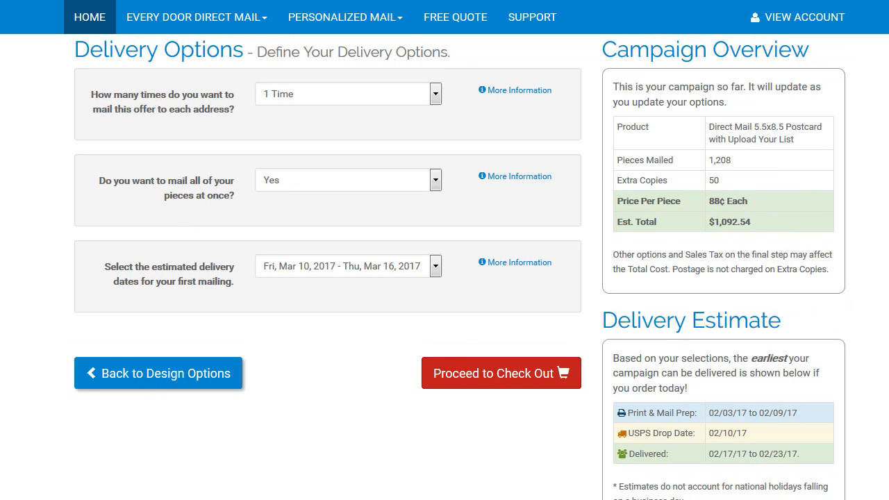
{"action": "scroll", "coordinate": [696, 278], "scroll_direction": "down", "scroll_amount": 3}
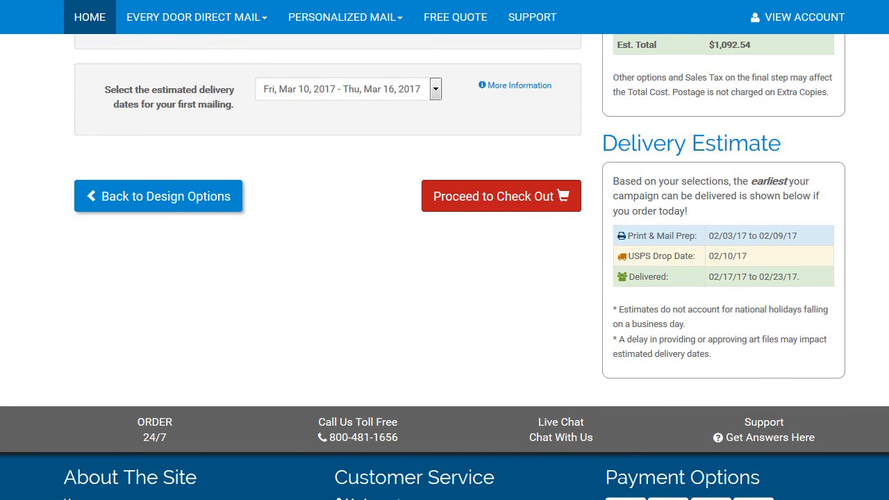
{"action": "left_click", "coordinate": [521, 210]}
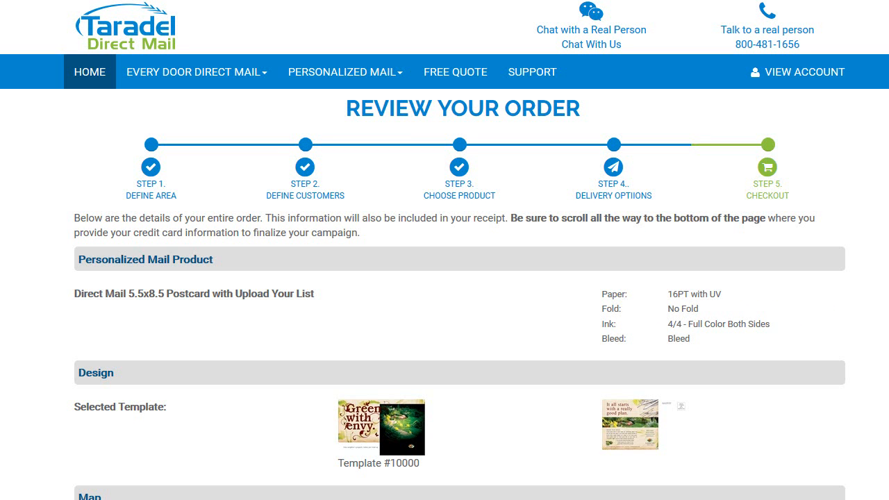
Step: Examine the order review from product, design and mail drops through costs, billing, payment options, opt-out verification, terms of use and job comments
{"action": "scroll", "coordinate": [445, 277], "scroll_direction": "down", "scroll_amount": 4}
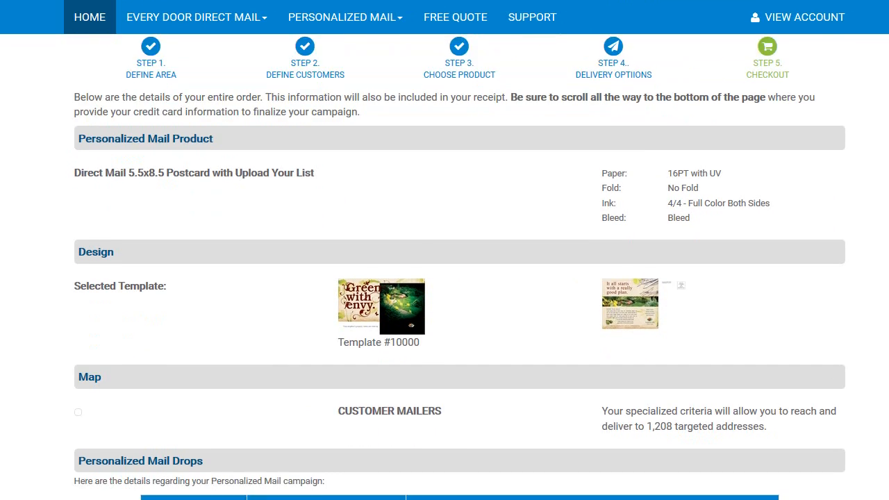
{"action": "scroll", "coordinate": [445, 278], "scroll_direction": "down", "scroll_amount": 5}
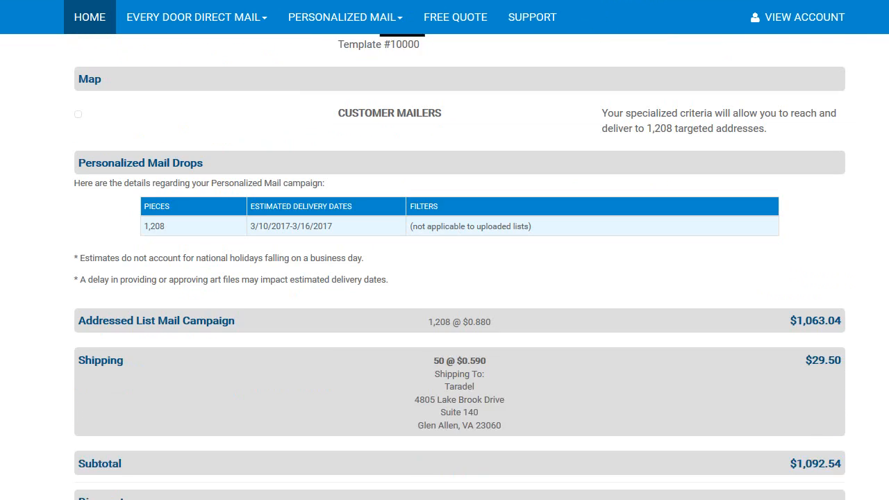
{"action": "scroll", "coordinate": [444, 278], "scroll_direction": "down", "scroll_amount": 4}
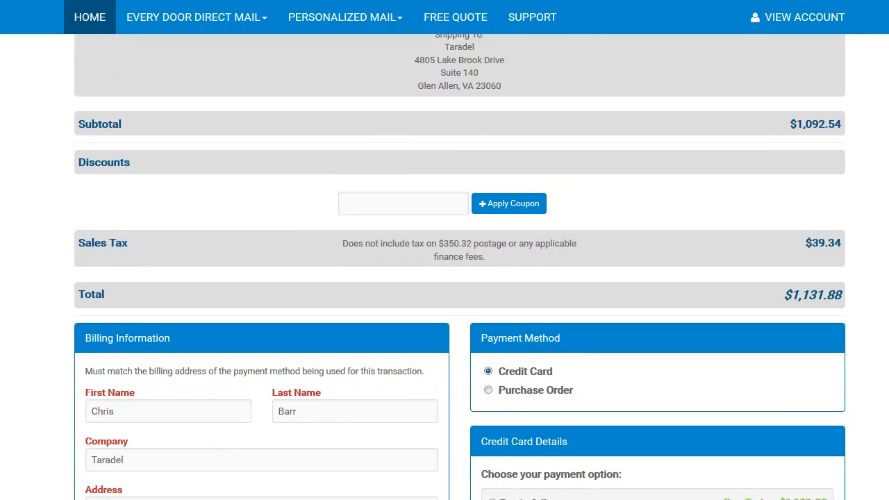
{"action": "scroll", "coordinate": [445, 278], "scroll_direction": "down", "scroll_amount": 3}
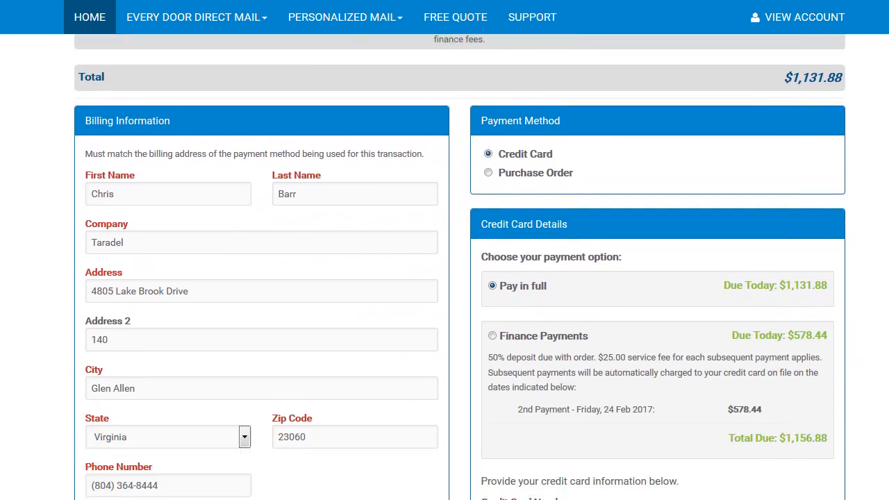
{"action": "scroll", "coordinate": [444, 278], "scroll_direction": "down", "scroll_amount": 1}
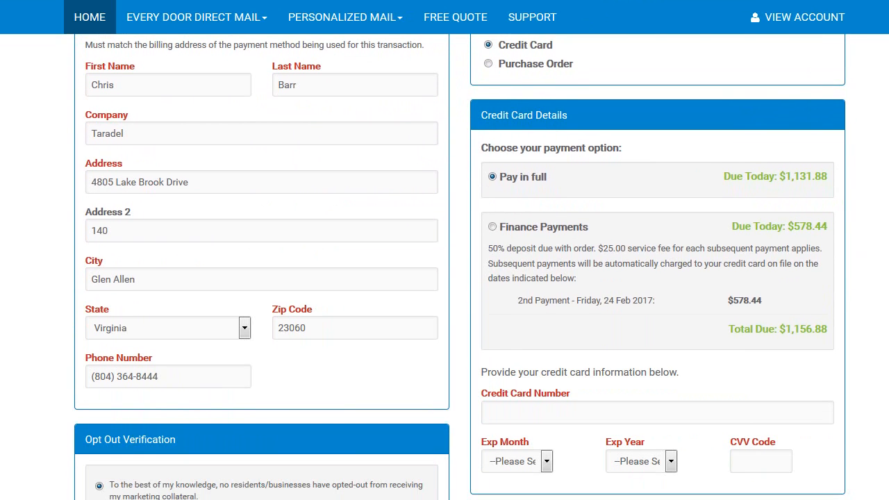
{"action": "scroll", "coordinate": [460, 270], "scroll_direction": "down", "scroll_amount": 1}
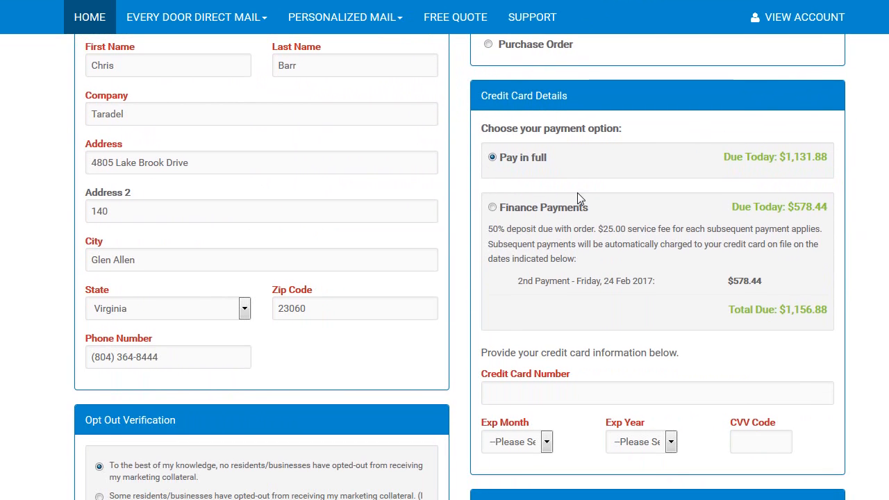
{"action": "scroll", "coordinate": [577, 199], "scroll_direction": "down", "scroll_amount": 1}
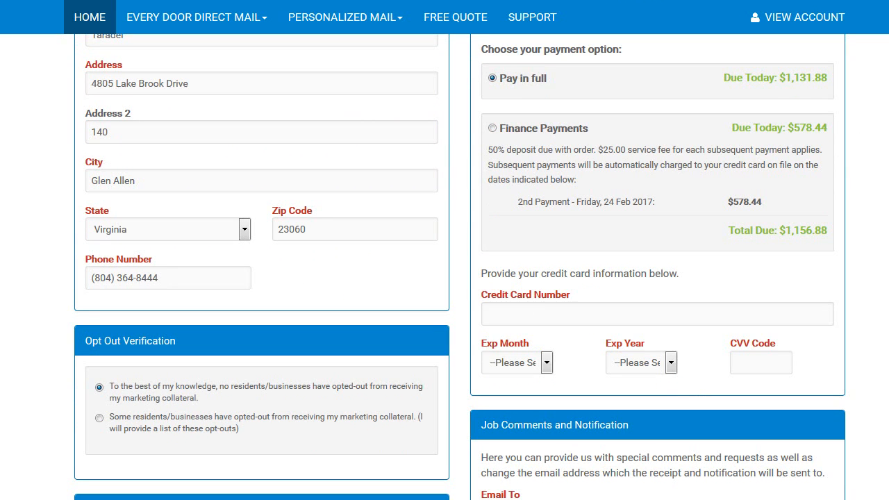
{"action": "scroll", "coordinate": [715, 321], "scroll_direction": "down", "scroll_amount": 1}
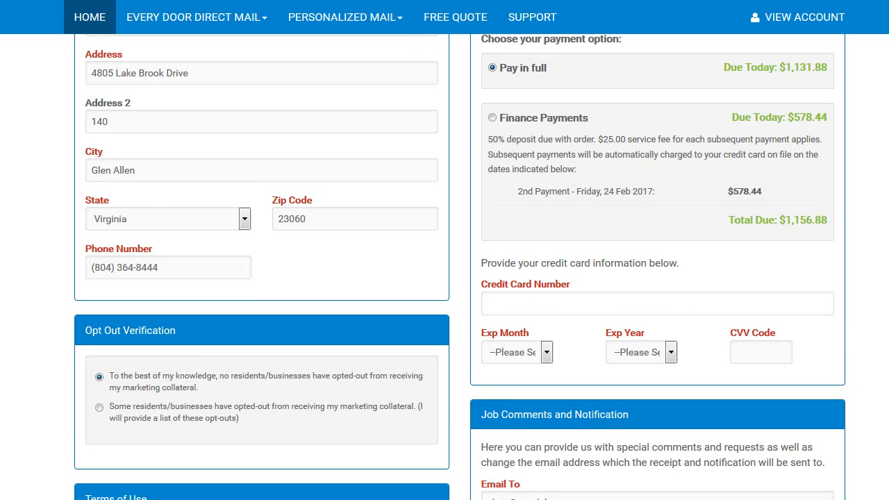
{"action": "scroll", "coordinate": [606, 231], "scroll_direction": "down", "scroll_amount": 4}
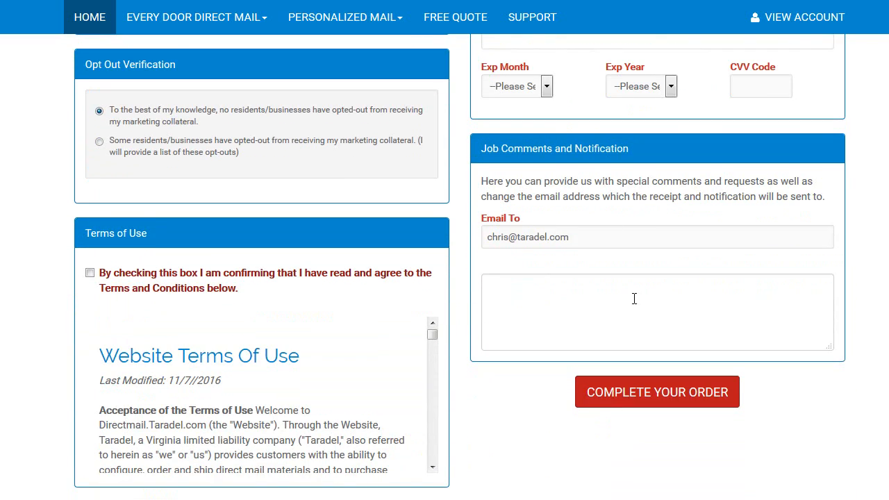
{"action": "left_click", "coordinate": [701, 405]}
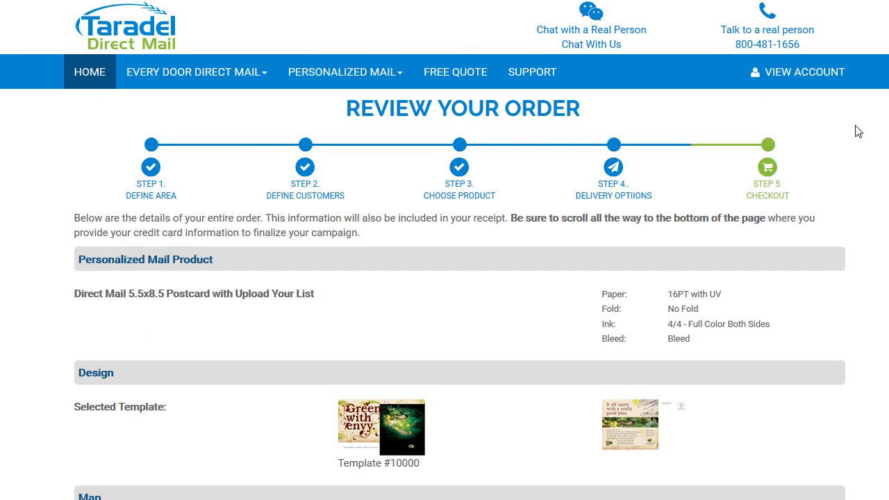
{"action": "mouse_move", "coordinate": [401, 78]}
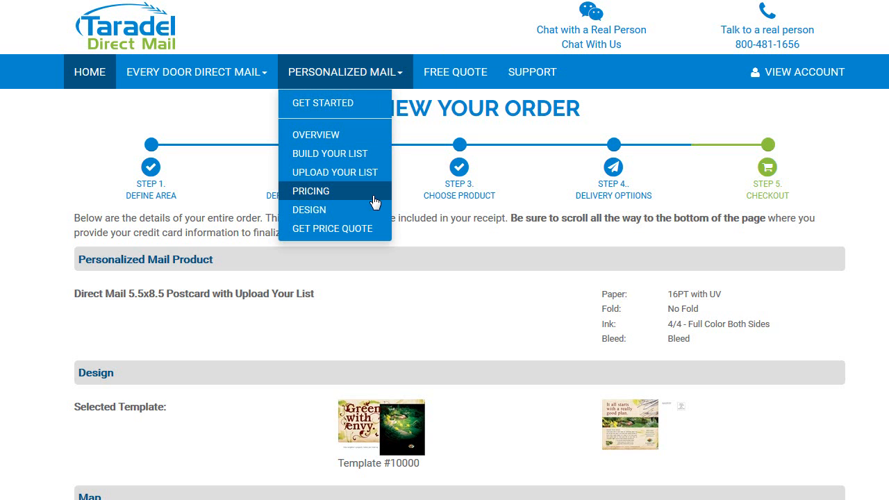